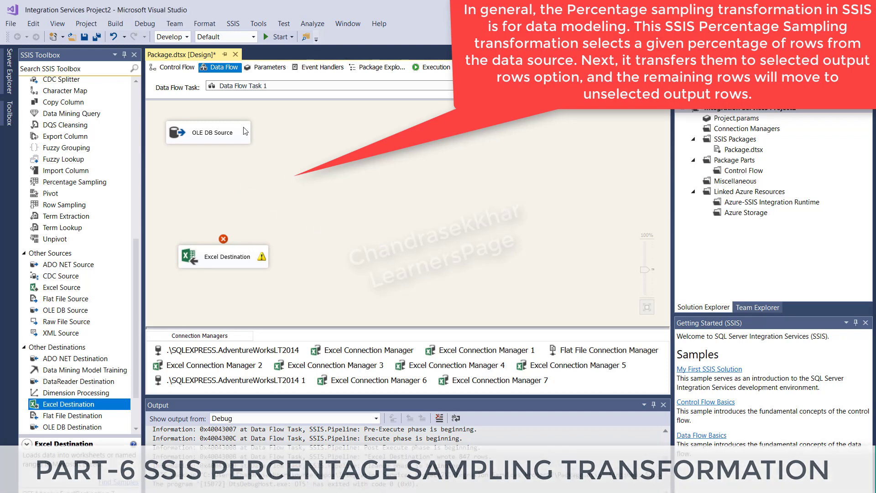
Add a Percentage Sampling transformation to the data flow between the OLE DB Source and the Excel Destination.
double_click(191, 142)
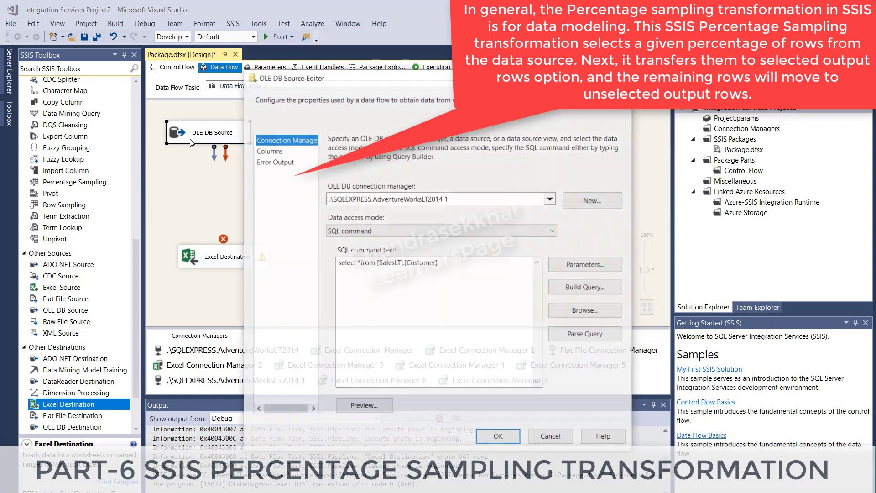
left_click(551, 438)
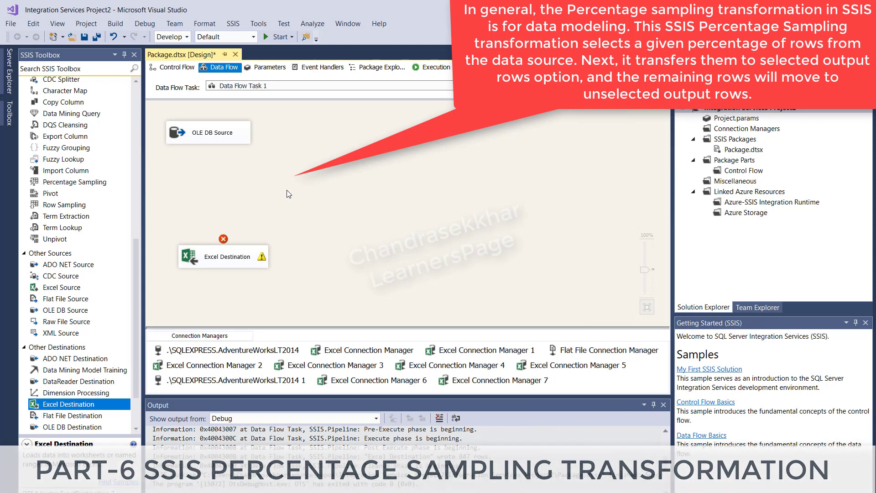
double_click(58, 183)
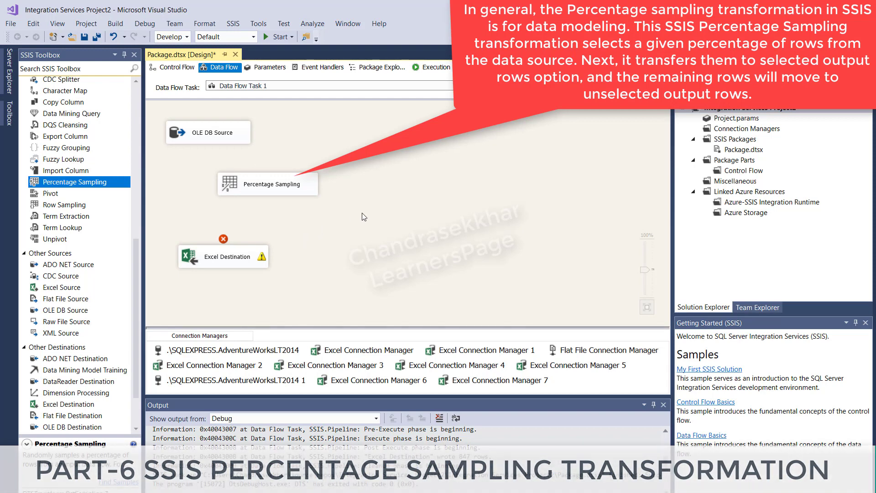
double_click(257, 188)
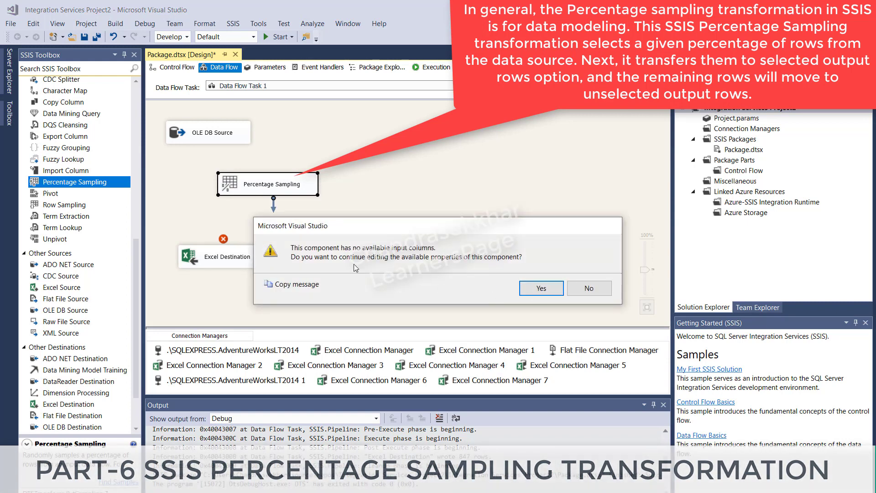
left_click(589, 288)
left_click(343, 237)
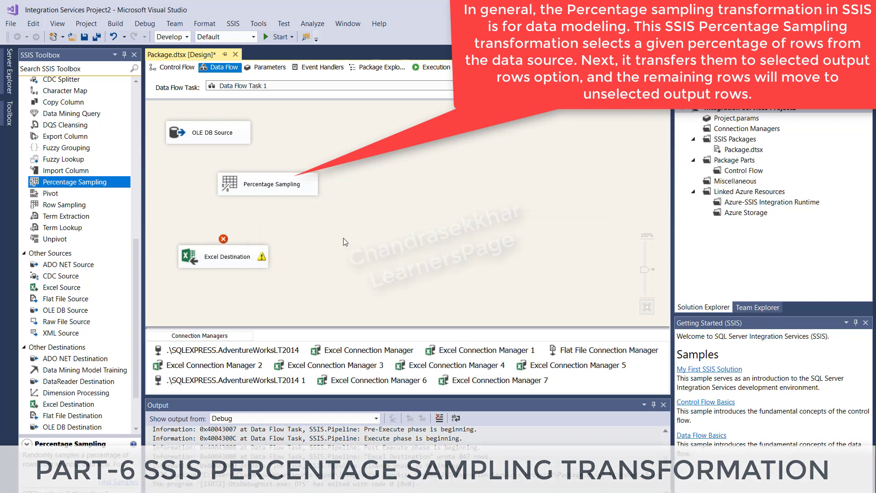
Clear the existing SQL command text of the OLE DB Source.
double_click(210, 132)
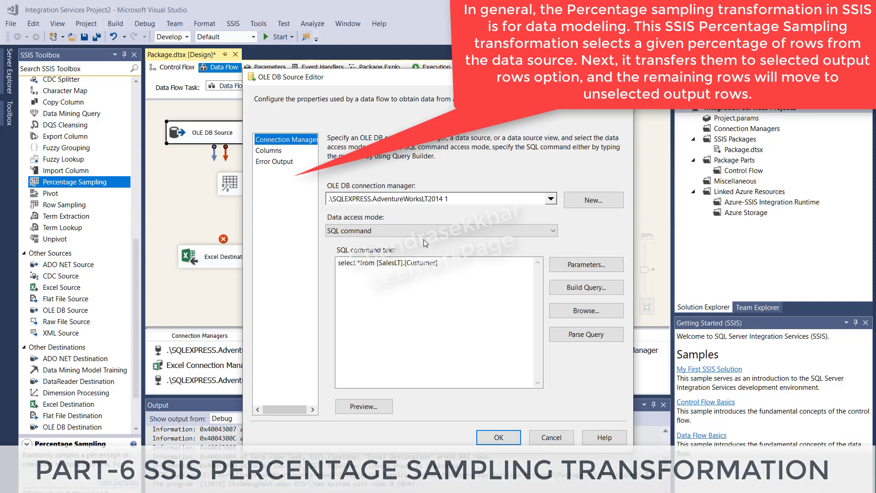
left_click(450, 267)
left_click_drag(451, 268, 319, 264)
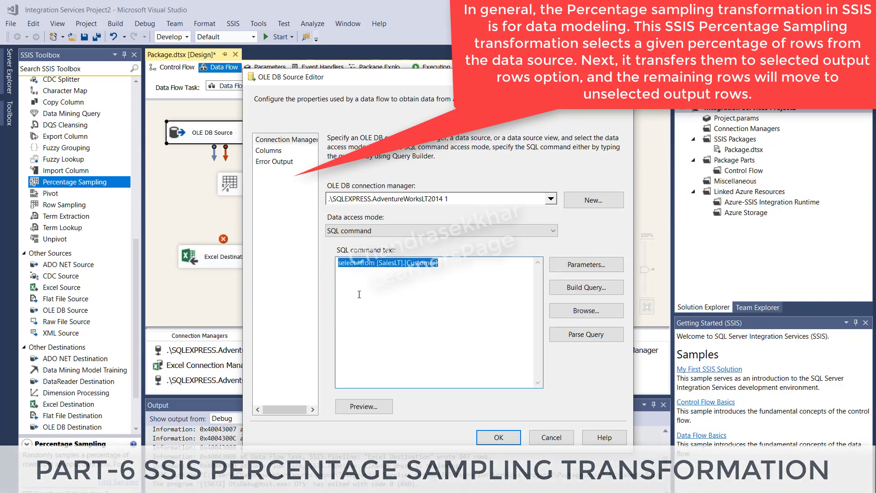
left_click(381, 280)
left_click_drag(450, 271, 320, 269)
key("BackSpace")
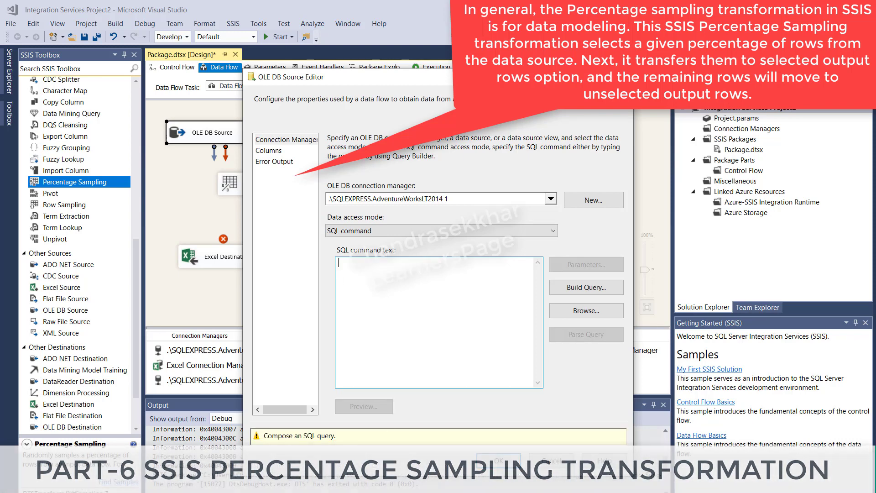
Copy the query "select *from [SalesLT].[Customer]" from SQL Server Management Studio and paste it as the OLE DB Source's SQL command.
key("alt+Tab")
left_click(515, 82)
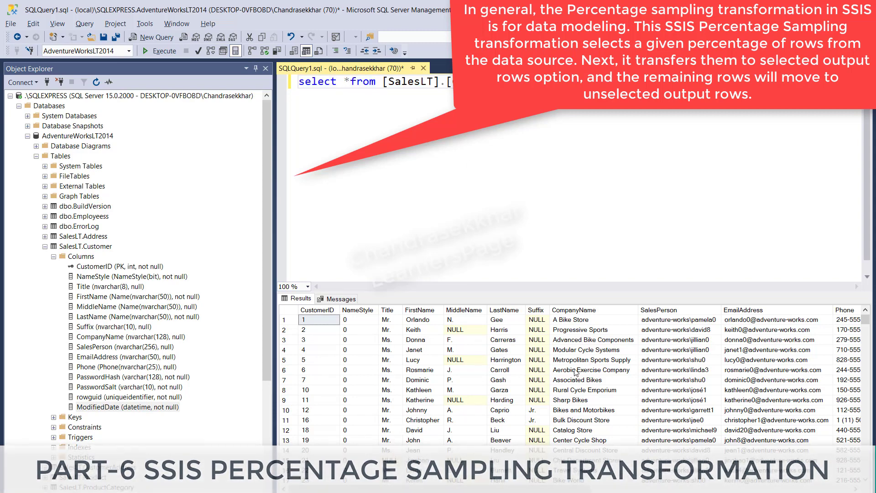
key("ctrl+a")
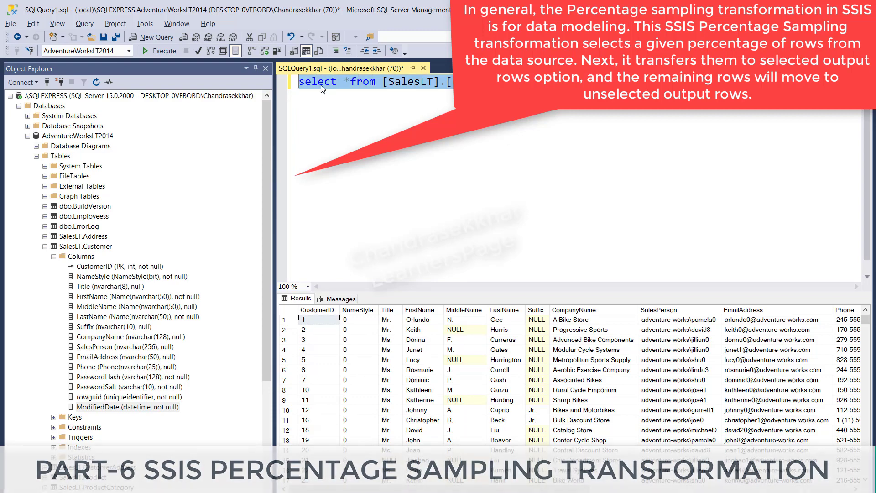
right_click(332, 83)
left_click(358, 104)
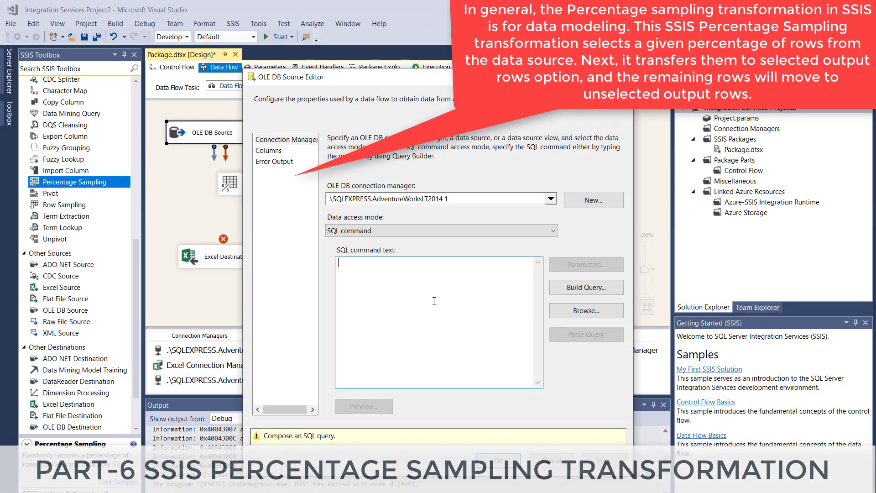
key("ctrl+v")
Review the OLE DB Source's external and output columns, and accept the source settings.
left_click(262, 153)
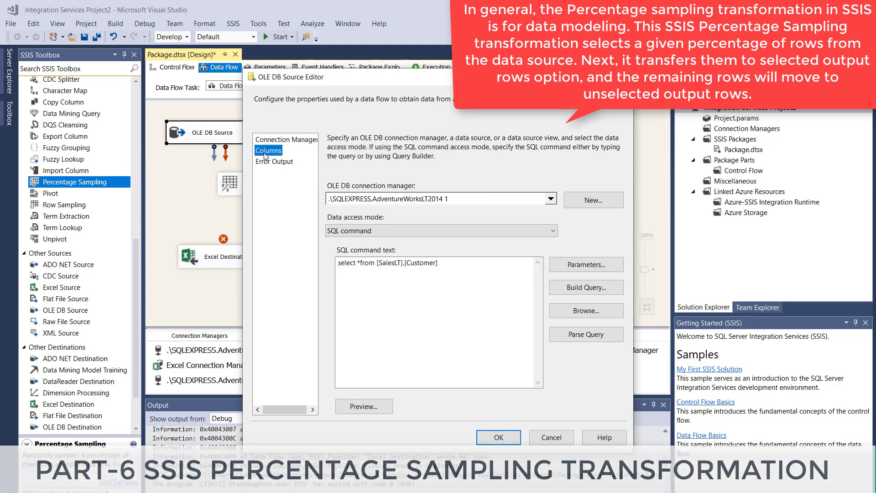
scroll(501, 365, "down", 2)
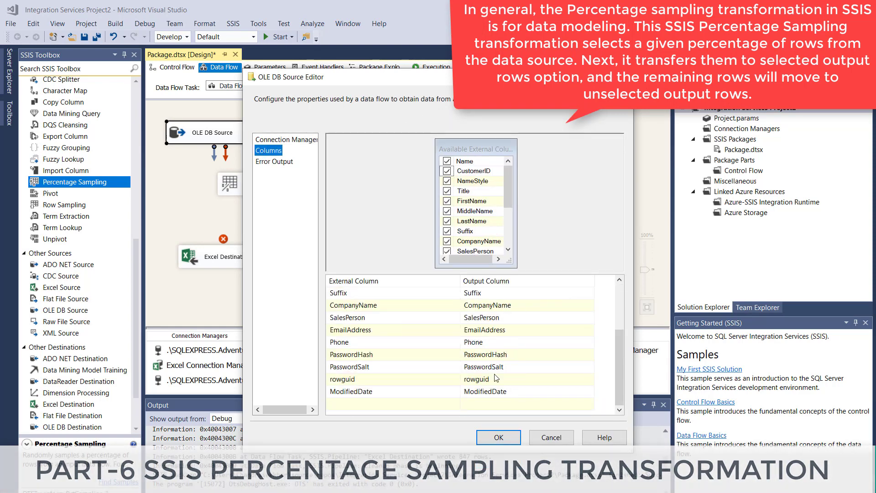
left_click(499, 438)
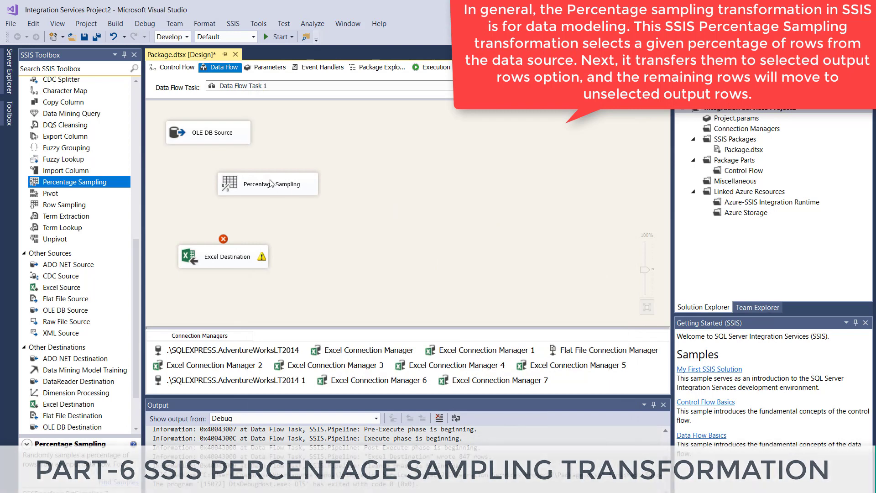
Position Percentage Sampling beneath the OLE DB Source, connect the source to it, and set its percentage of rows to 15.
left_click_drag(269, 187, 218, 195)
left_click(208, 140)
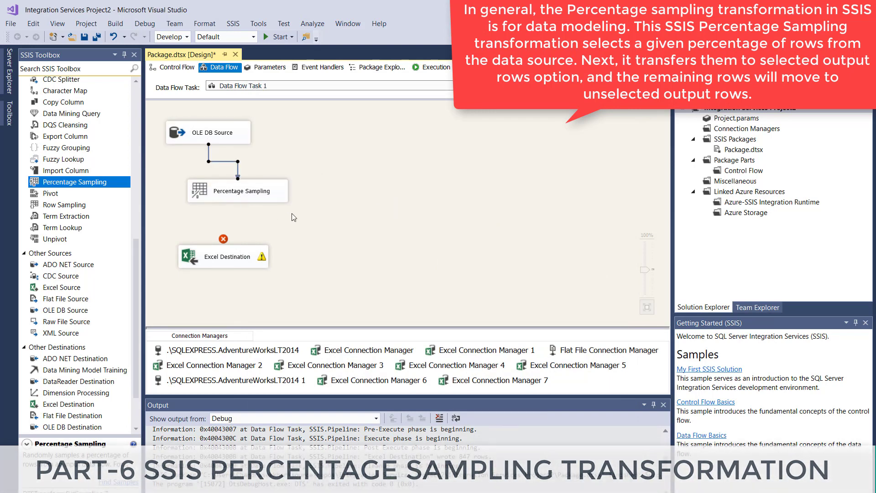
double_click(240, 195)
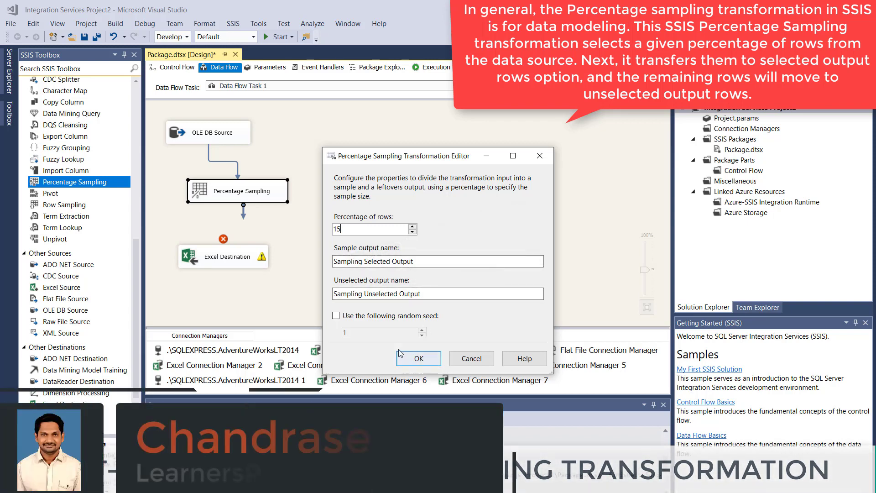
left_click(419, 358)
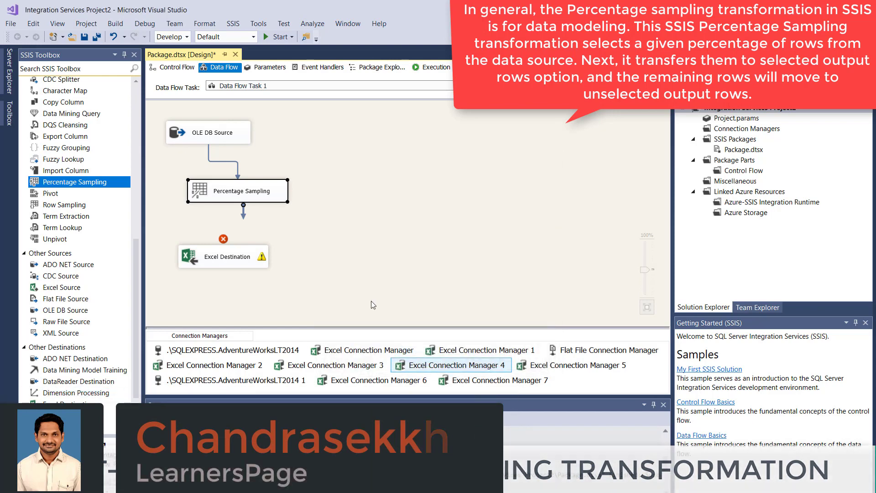
Move the Excel Destination lower to leave more room beneath Percentage Sampling.
left_click(371, 301)
left_click_drag(222, 255, 216, 276)
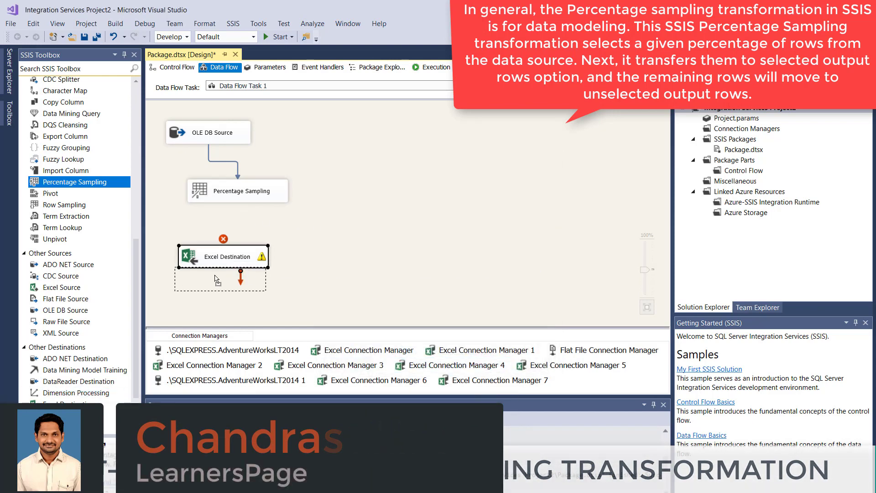
left_click(389, 233)
left_click(239, 196)
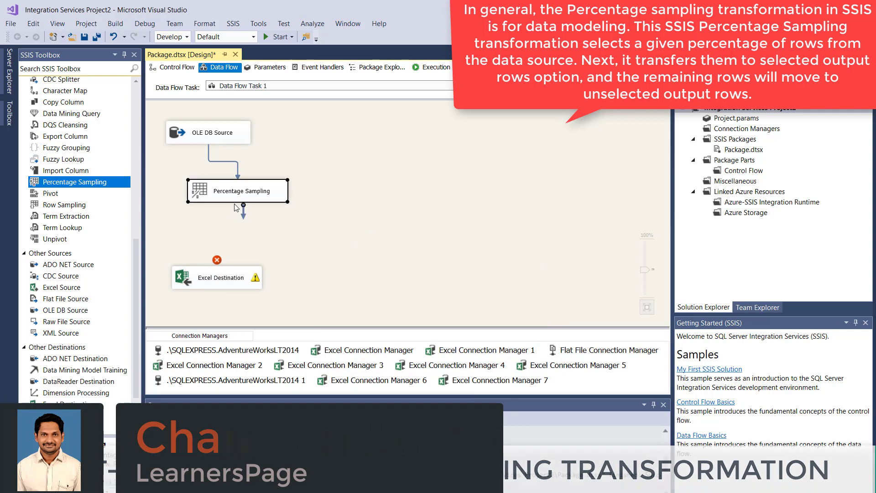
Check the Excel Destination's connection manager and Excel sheet settings, and leave the editor without changes.
left_click(230, 277)
double_click(231, 277)
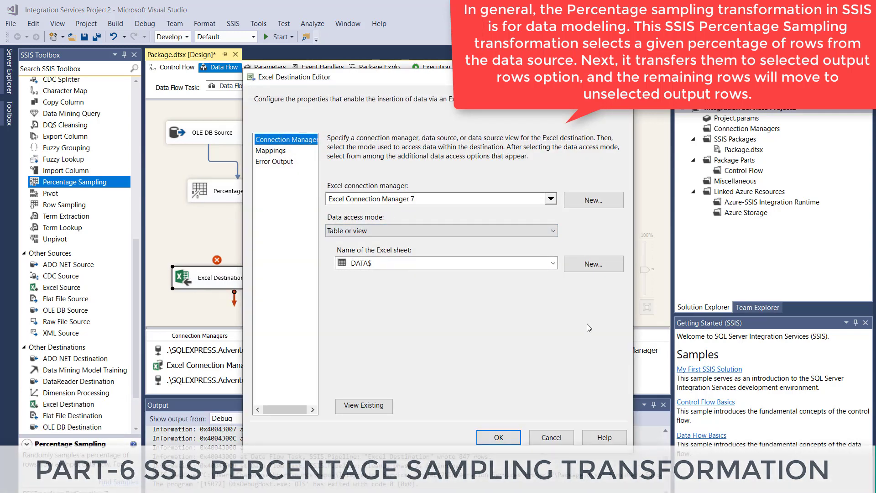
left_click(386, 264)
left_click(387, 264)
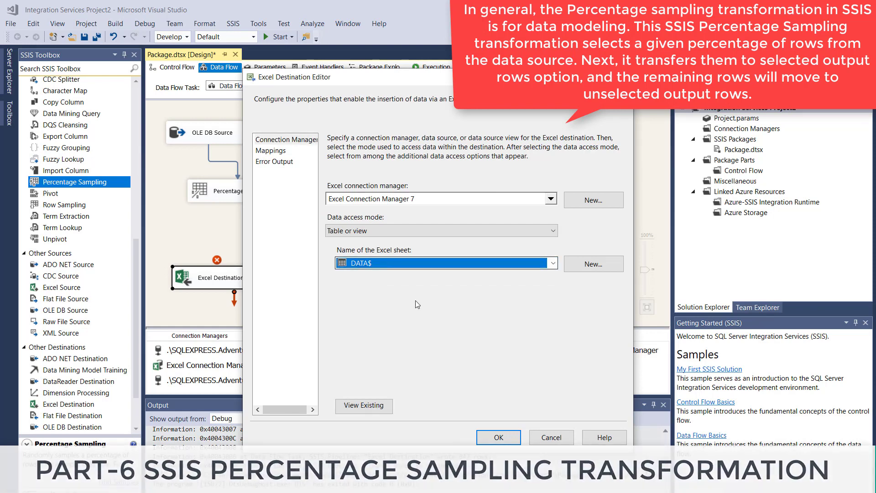
left_click(553, 438)
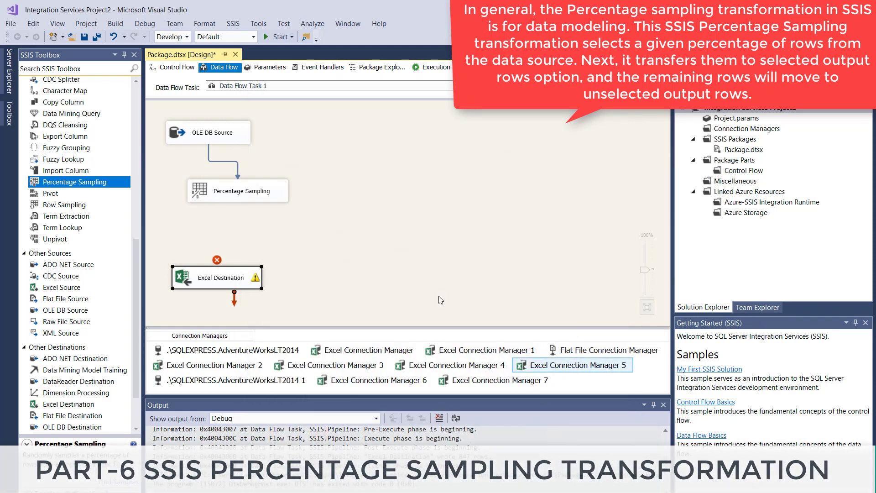
Connect Percentage Sampling to the Excel Destination using Sampling Selected Output and Excel Destination Input.
left_click(244, 201)
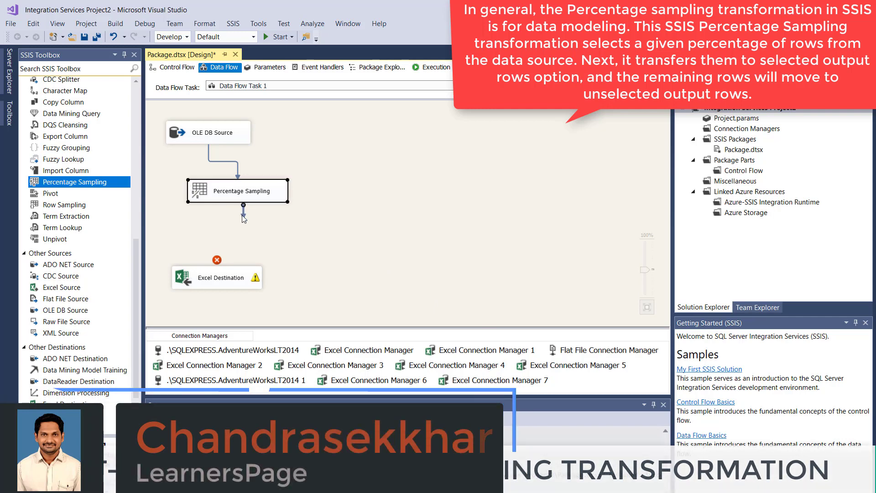
left_click_drag(244, 203, 220, 271)
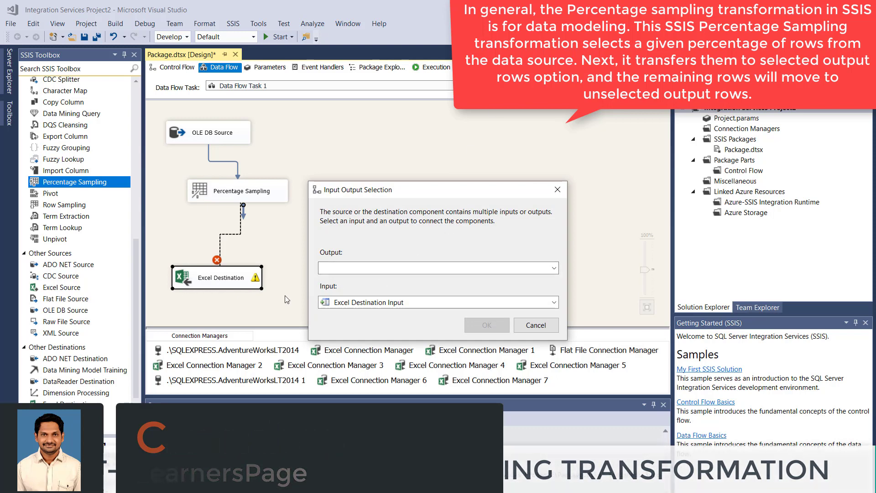
left_click(361, 268)
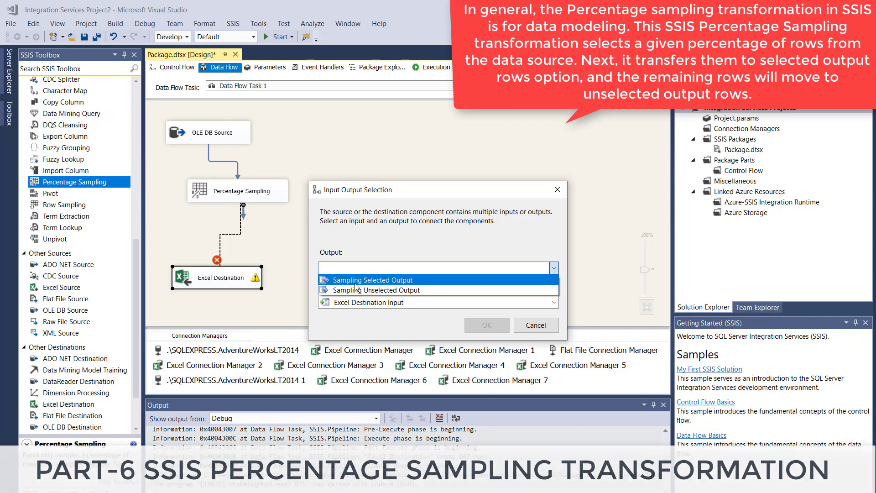
left_click(355, 283)
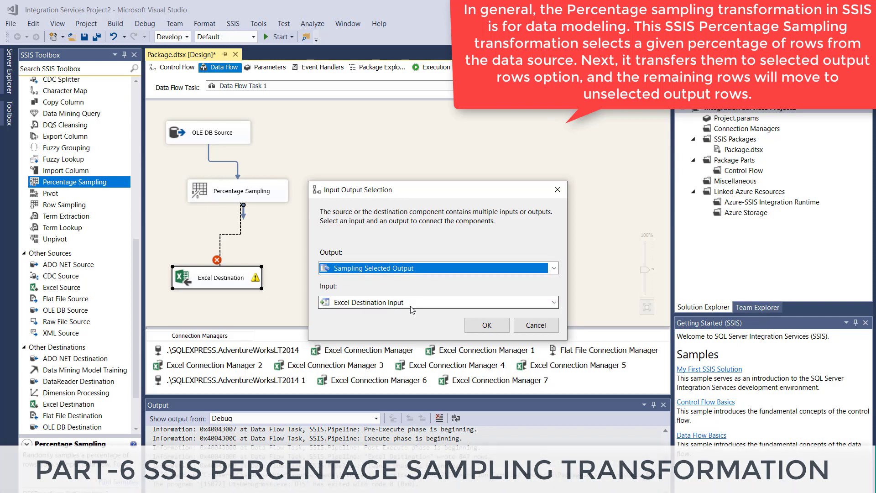
left_click(485, 325)
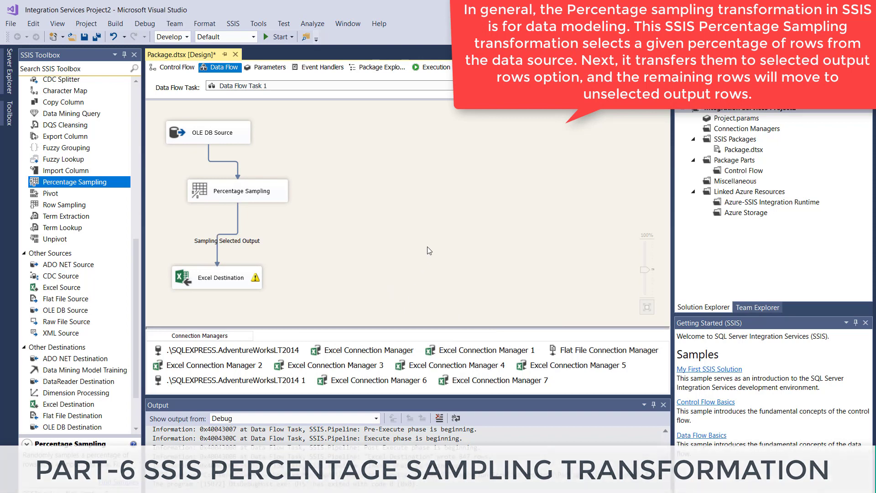
Duplicate the Excel Destination and place the copy beside the original, clear of it.
left_click(252, 199)
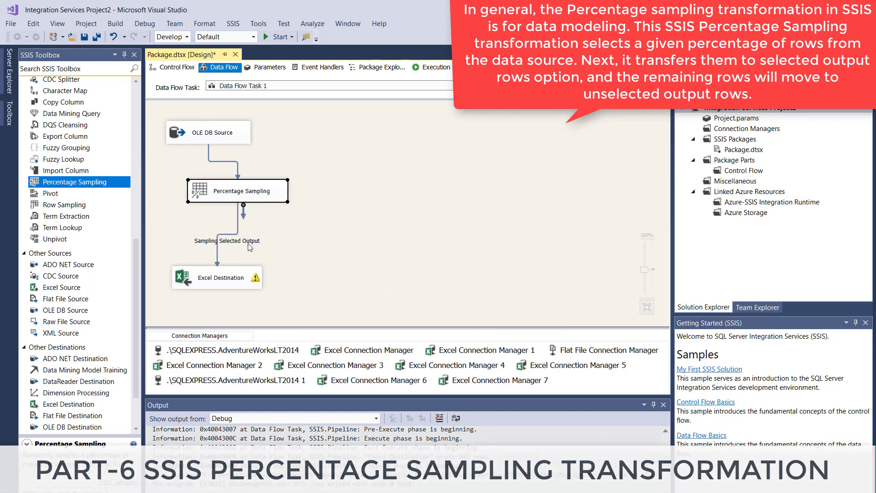
left_click(243, 279)
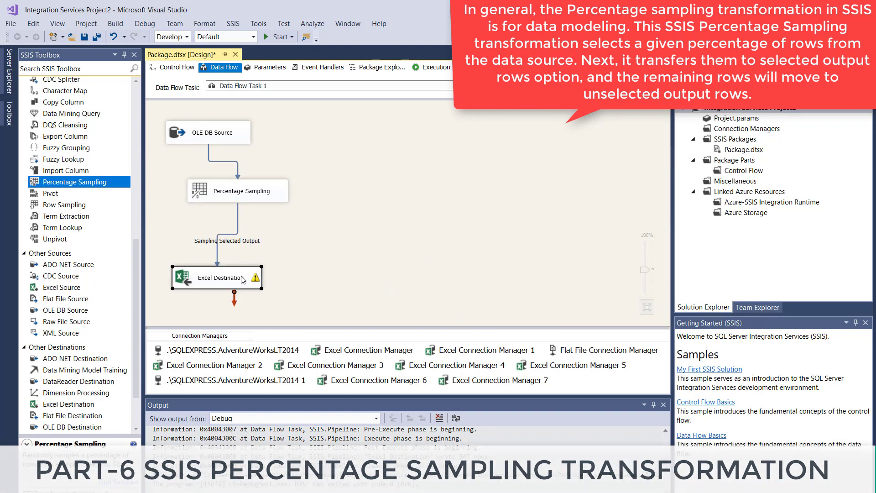
right_click(243, 279)
left_click(282, 379)
left_click(325, 290)
key("ctrl+v")
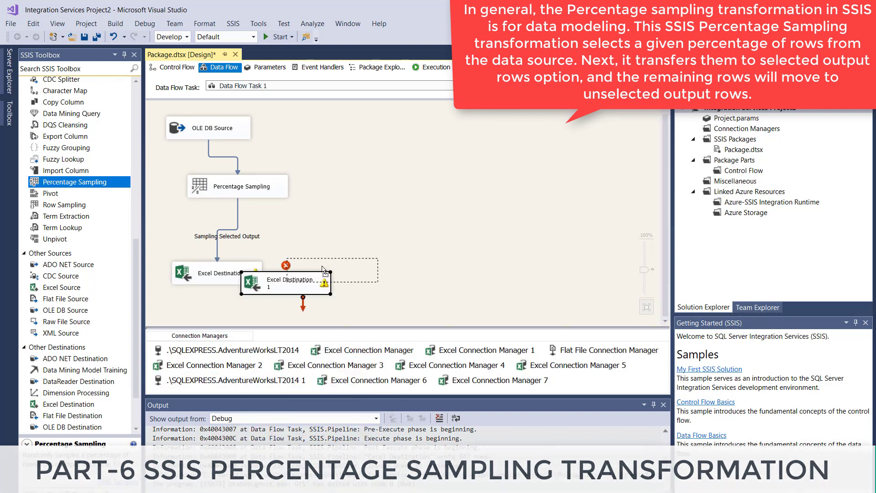
left_click_drag(300, 276, 347, 264)
left_click(289, 245)
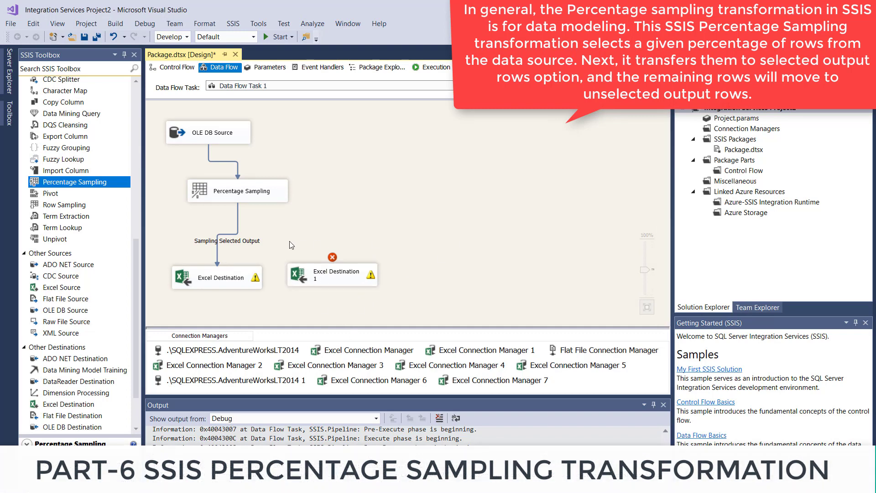
Connect the Sampling Unselected Output of Percentage Sampling to the copied Excel Destination.
left_click(253, 200)
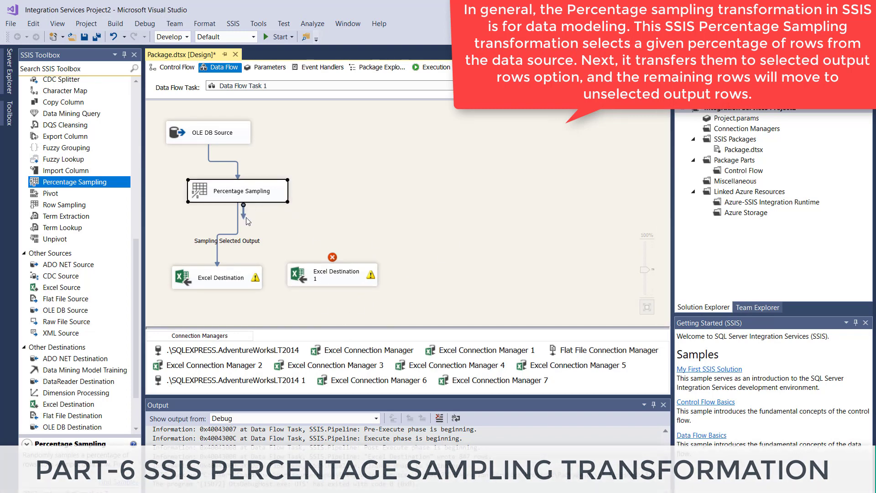
left_click_drag(243, 213, 319, 274)
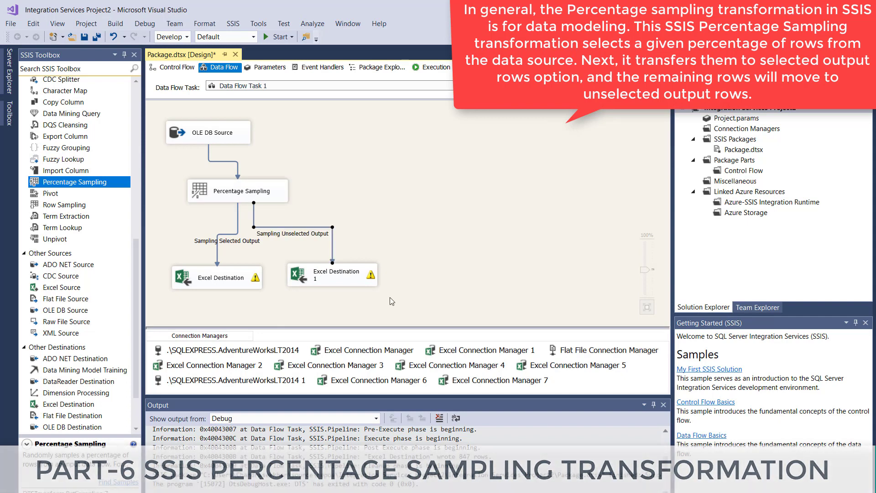
Check the column mappings of Excel Destination 1 and create a new Excel sheet for it with the table name Excel Destination 2.
double_click(336, 279)
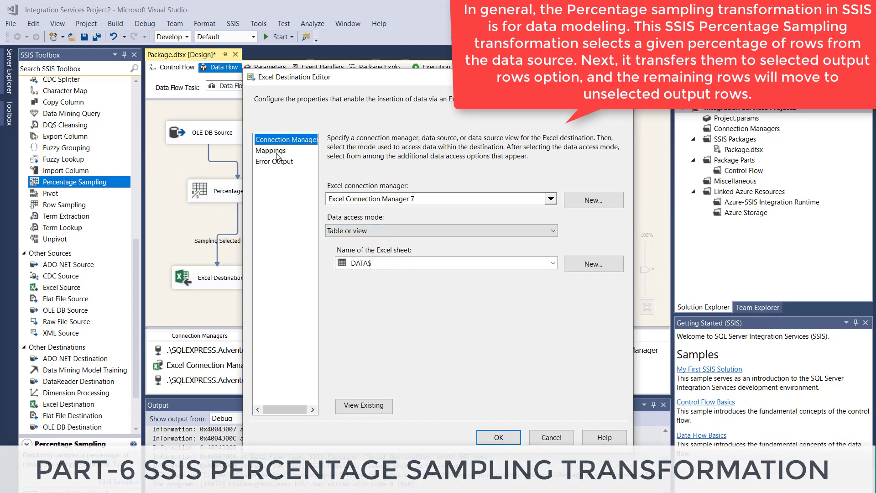
left_click(275, 151)
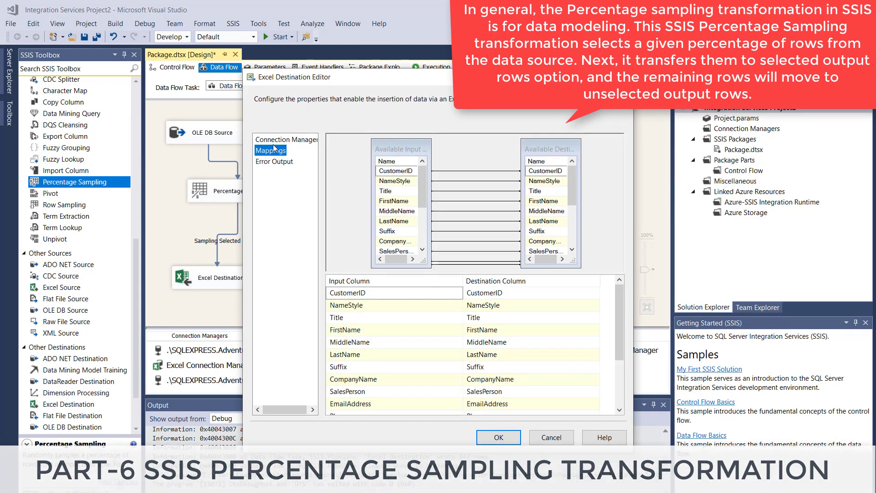
left_click(279, 141)
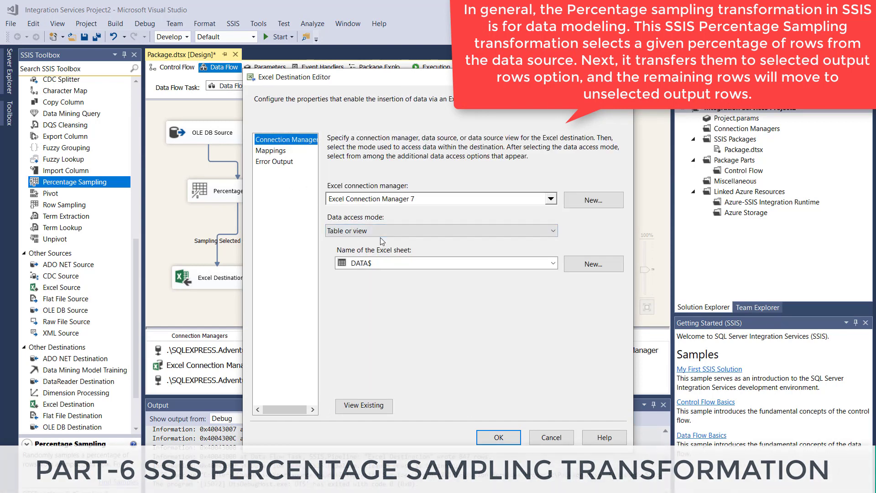
left_click(593, 263)
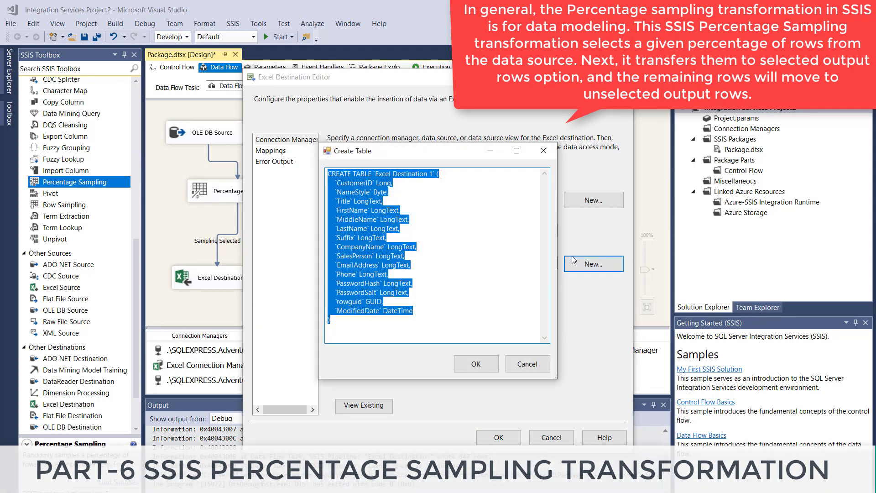
left_click_drag(425, 156, 444, 188)
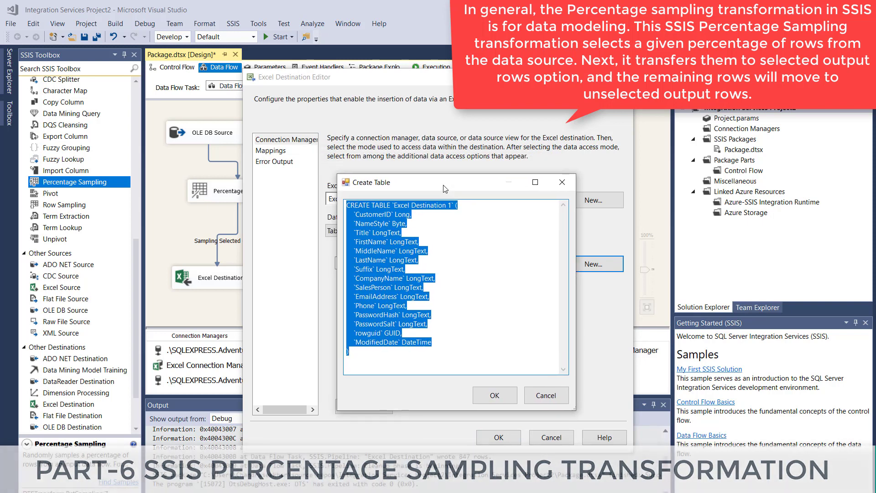
left_click(389, 359)
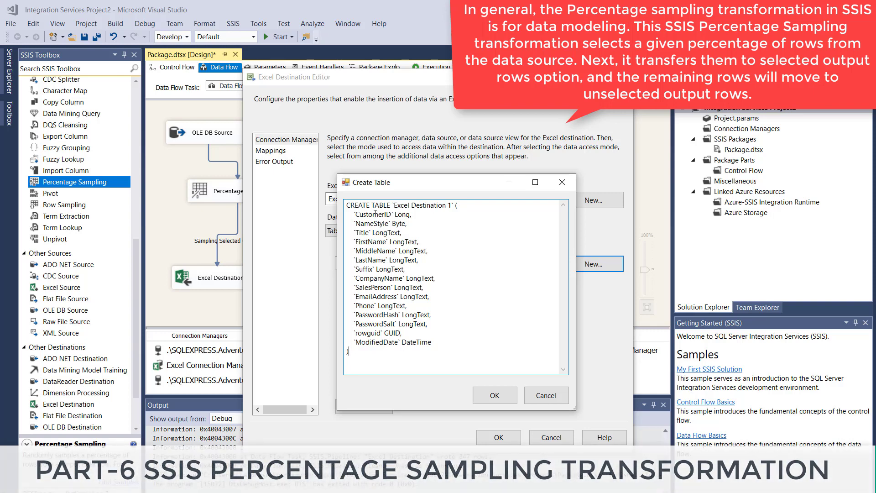
left_click(451, 205)
key("BackSpace")
type("2")
left_click(485, 404)
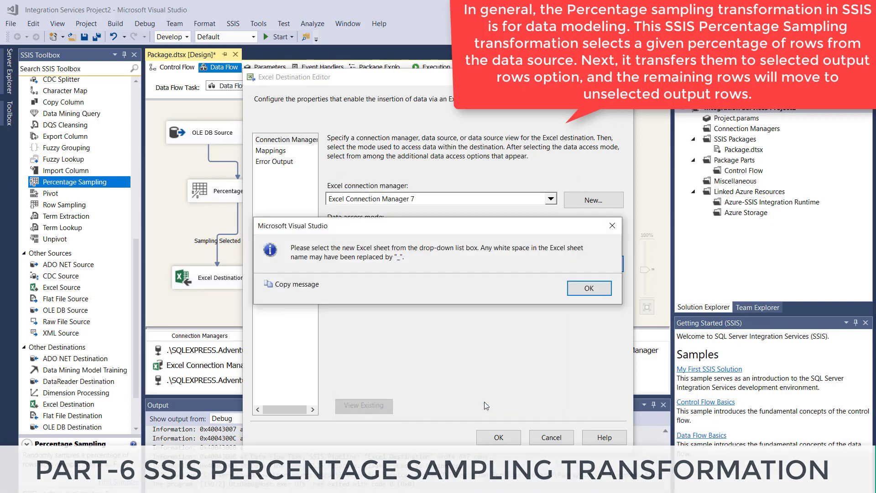
left_click(588, 288)
Set the Excel sheet of Excel Destination 1 to Excel_Destination_2$ and apply the editor settings.
left_click(408, 263)
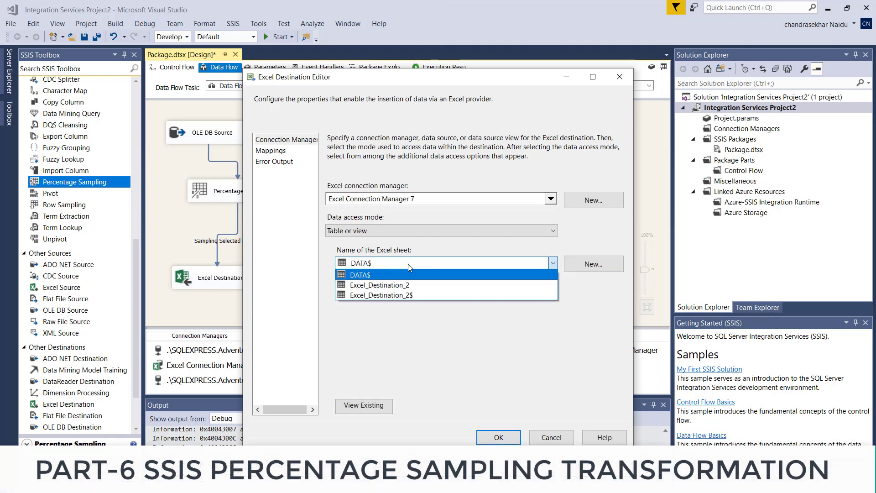
left_click(401, 294)
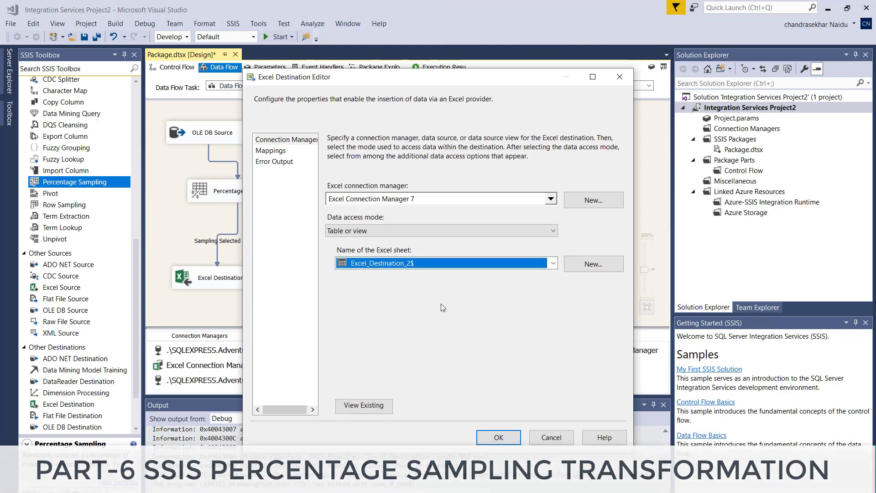
left_click(497, 437)
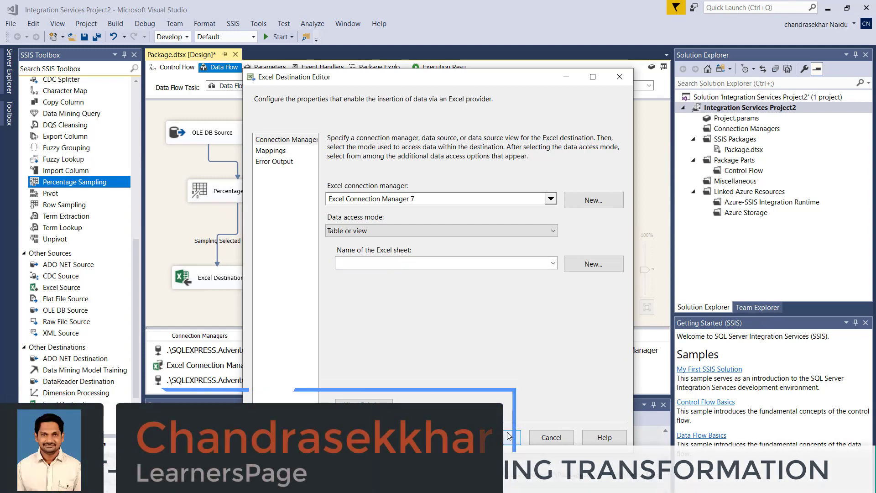
Review the sheet settings of both Excel destinations, and check the row percentage and output names of Percentage Sampling.
double_click(223, 277)
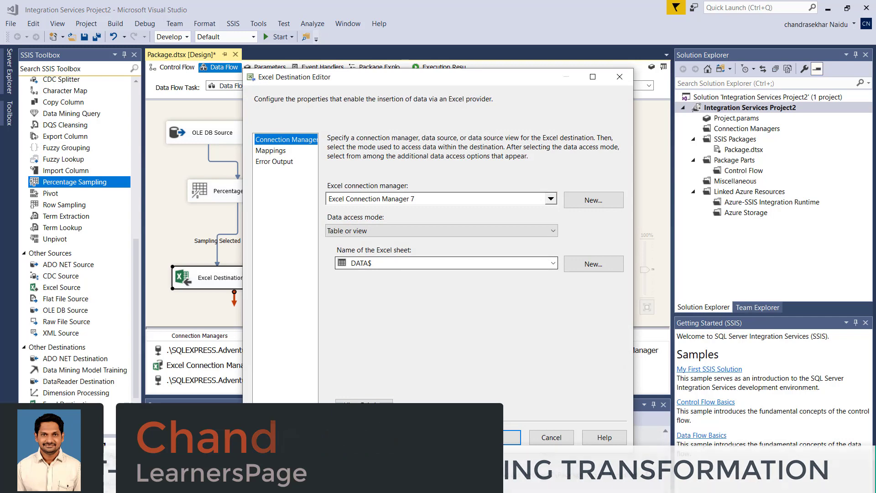
left_click(498, 437)
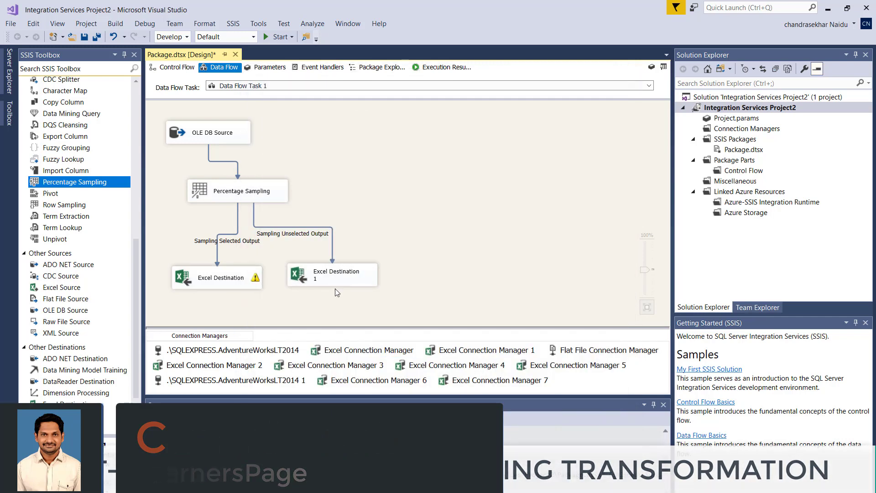
double_click(334, 275)
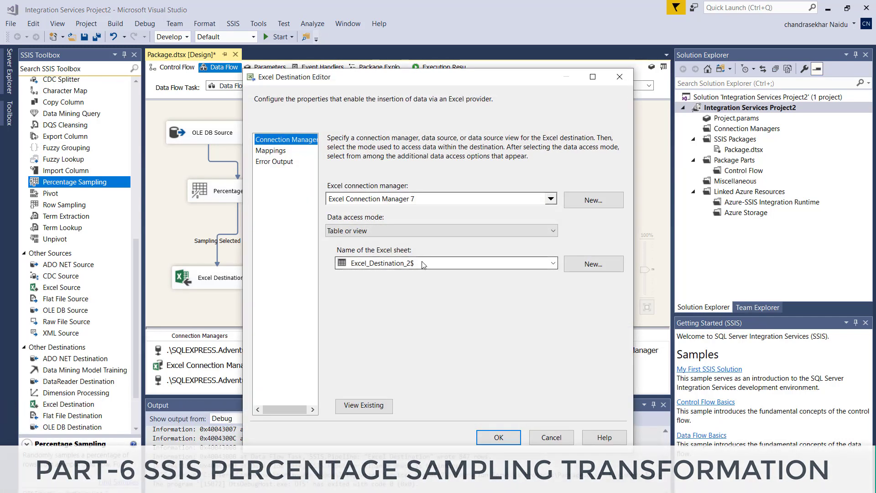
left_click(498, 437)
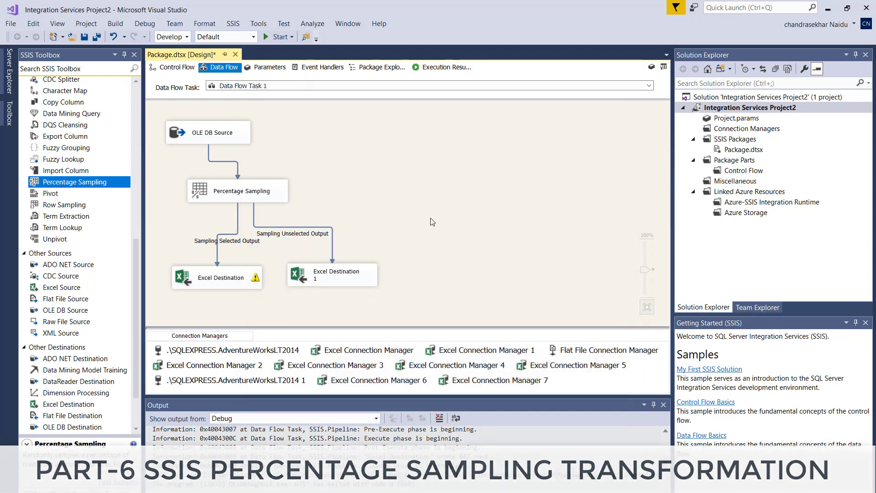
double_click(235, 198)
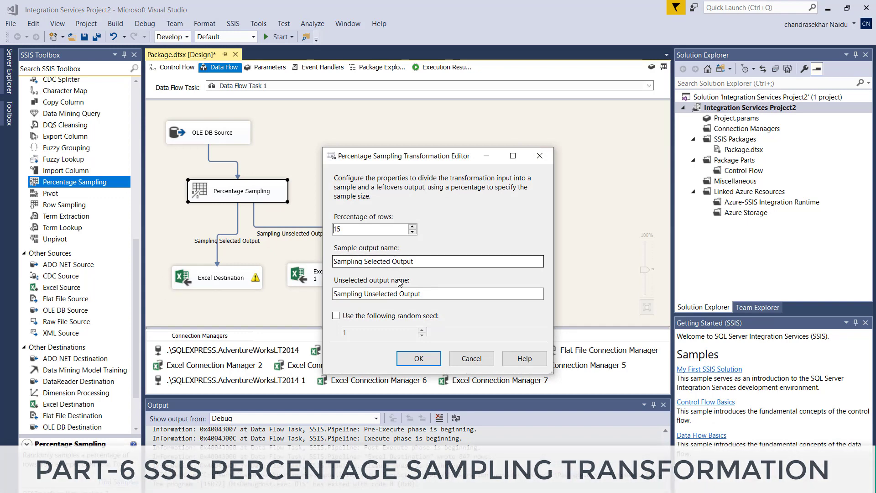
left_click(419, 358)
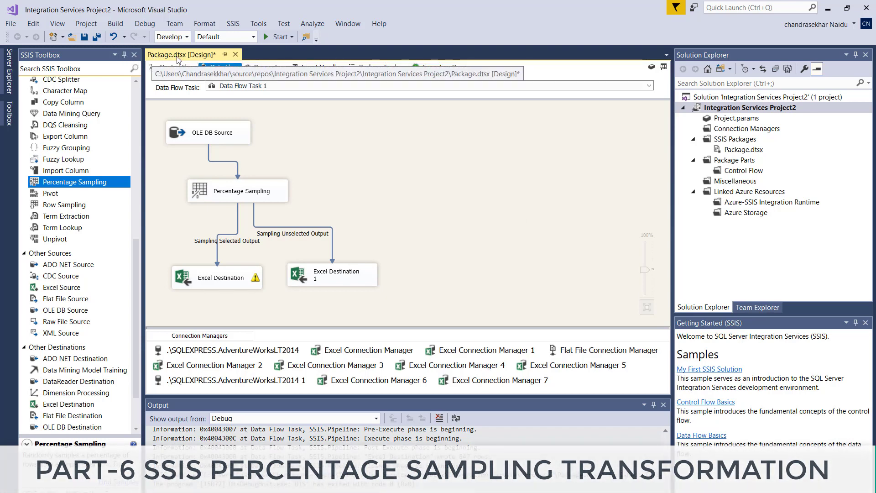
right_click(743, 151)
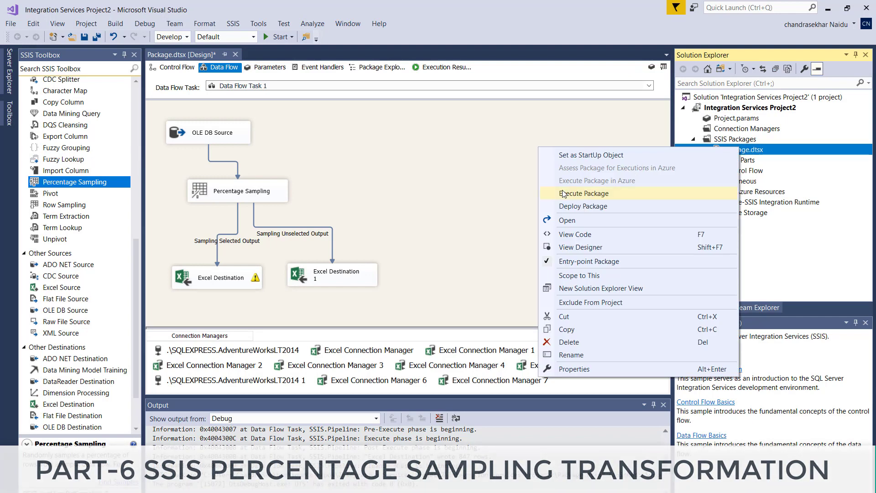
left_click(388, 173)
left_click(335, 181)
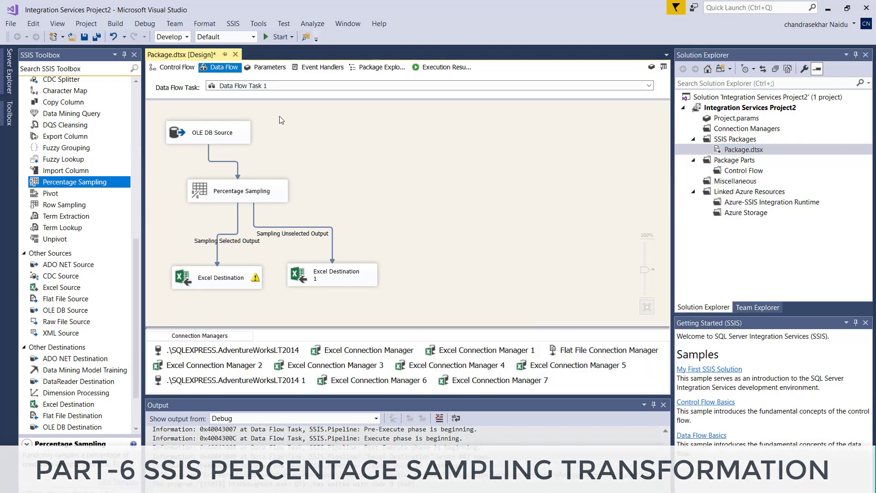
Run the package in debug mode and review its execution progress log.
left_click(276, 36)
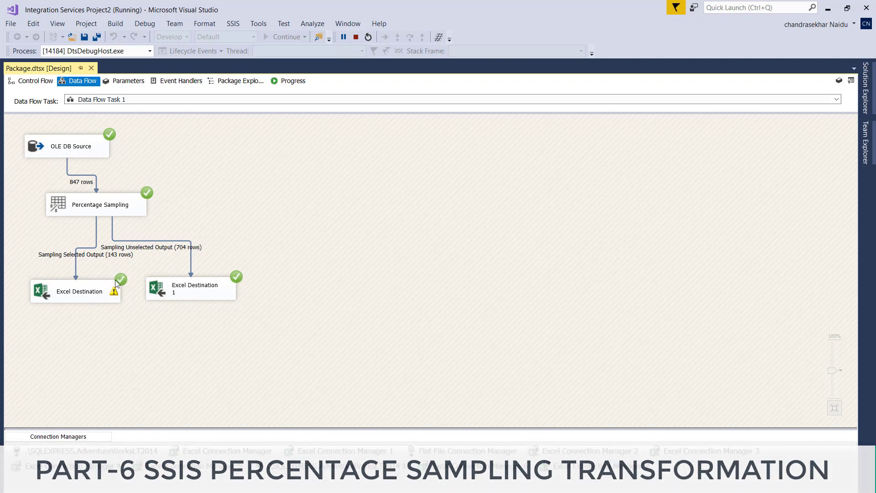
mouse_move(79, 300)
left_click(289, 81)
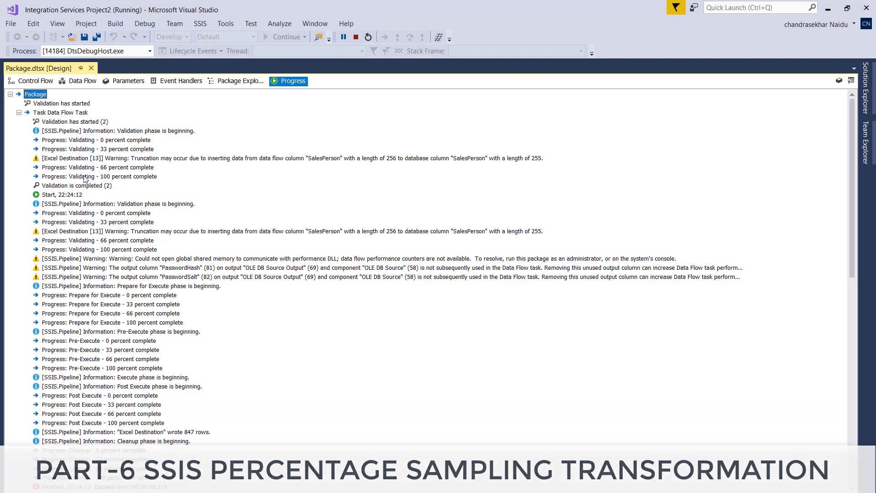
scroll(84, 180, "down", 8)
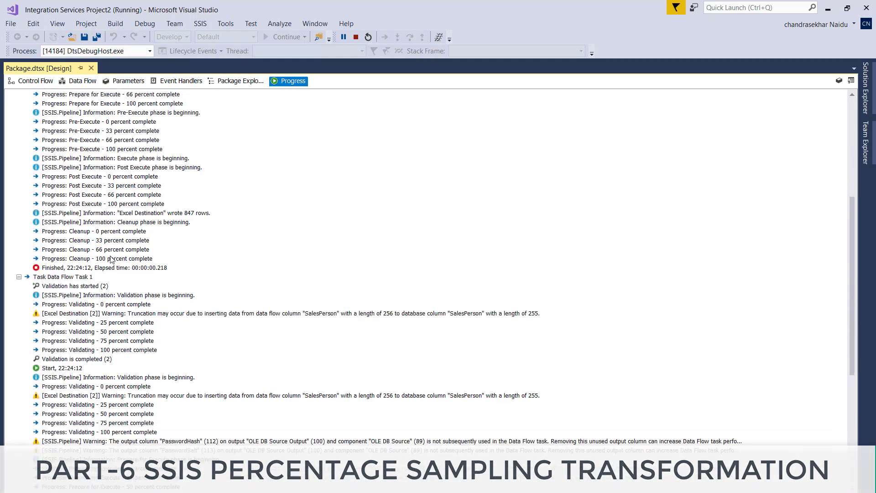
scroll(111, 259, "up", 8)
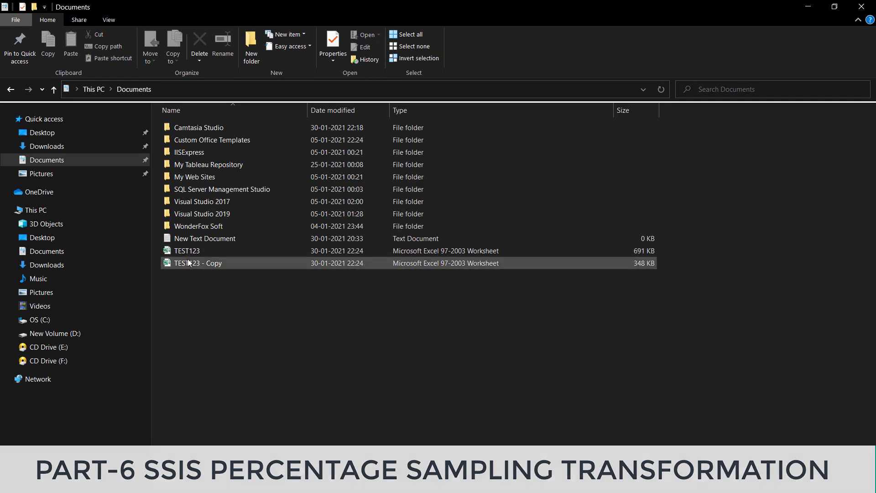
Open the TEST123 - Copy workbook from the Documents folder in Excel and maximize its window.
left_click(190, 262)
double_click(197, 262)
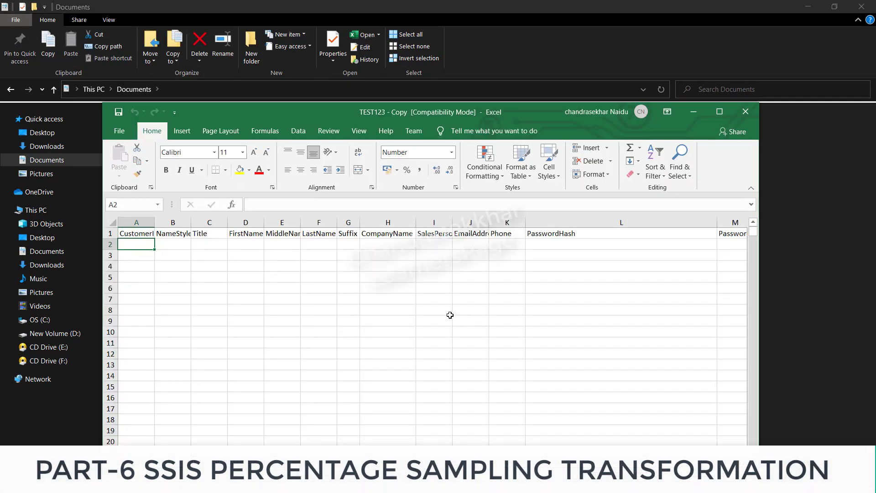
left_click(450, 315)
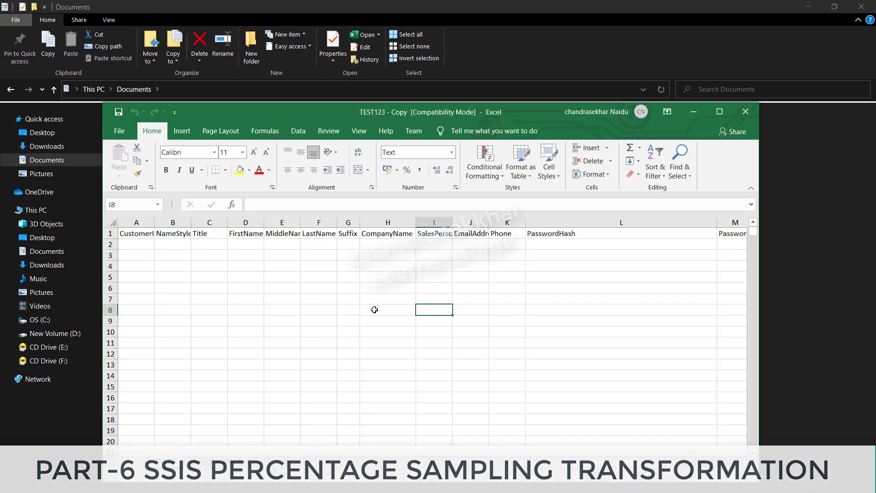
left_click(371, 306)
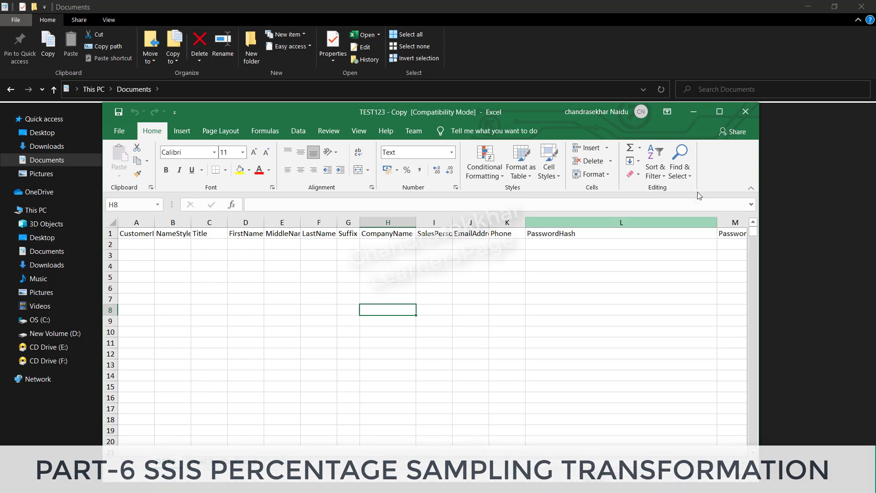
left_click(721, 115)
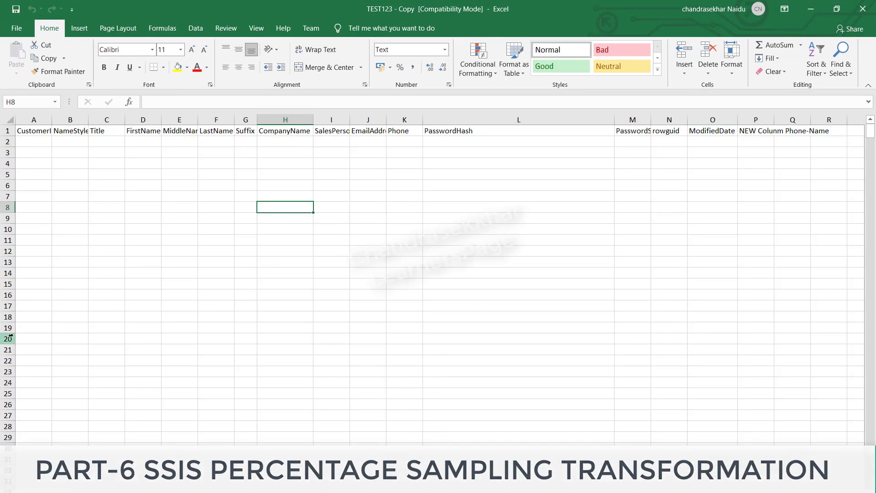
Examine the customer rows written far down the worksheet, starting from the first filled cell in column A.
left_click(51, 217)
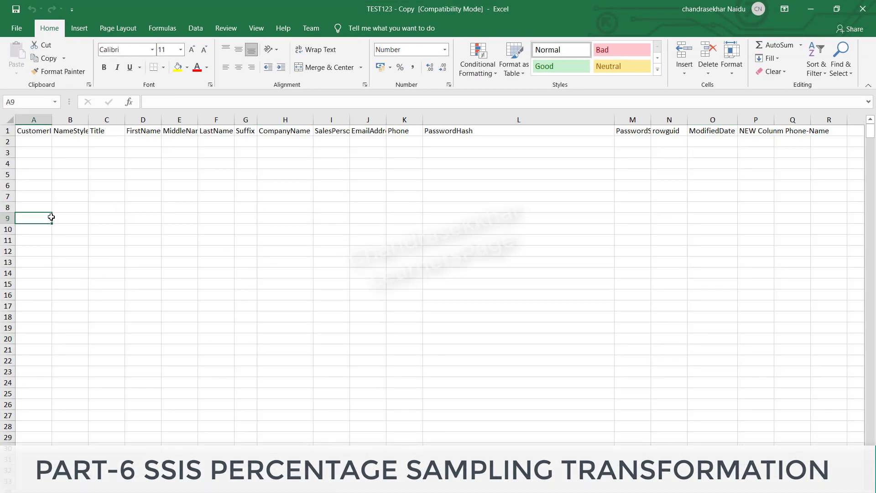
key("ctrl+Down")
key("Down")
key("Down")
key("Down")
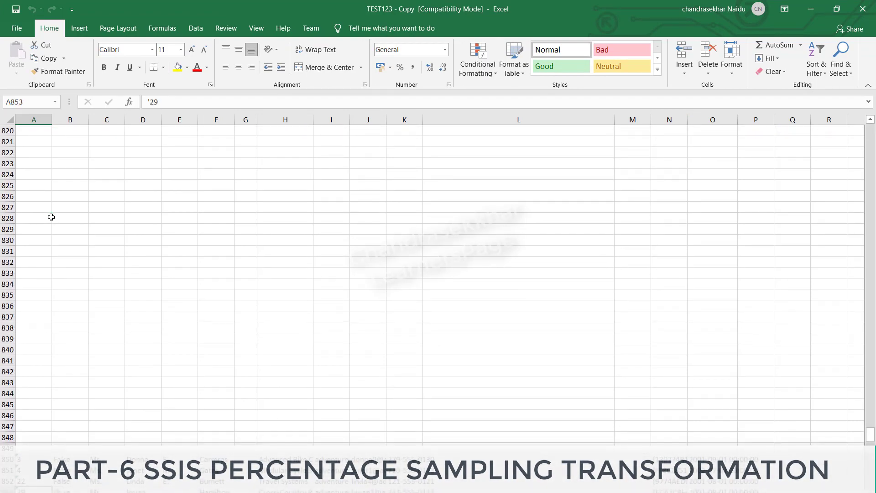
key("Page_Down")
key("Page_Down")
key("Page_Down")
key("Page_Down")
key("Page_Down")
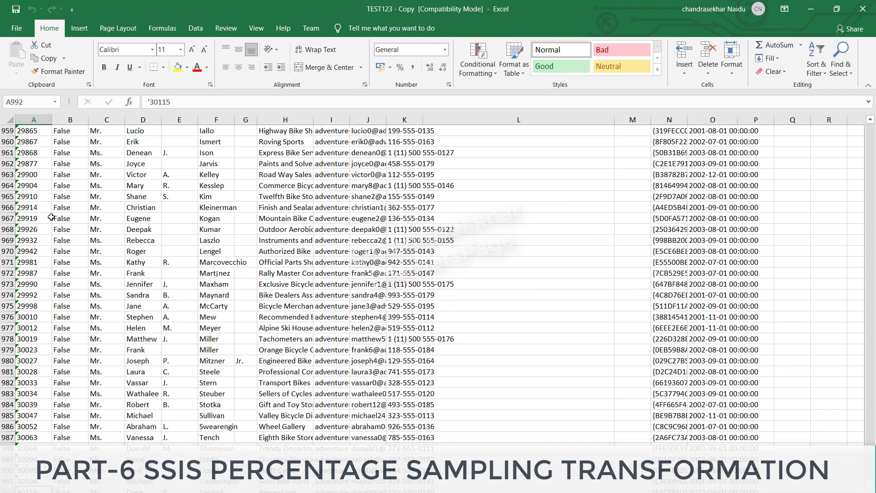
Find where the blank block between the header and the first customer row begins and ends, and return to cell A1.
key("ctrl+Up")
key("Up")
key("ctrl+Up")
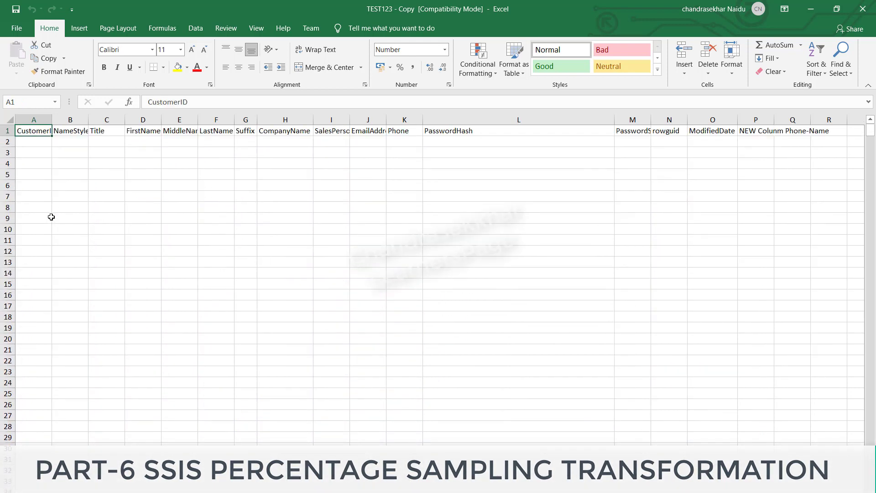
key("Down")
key("ctrl+Down")
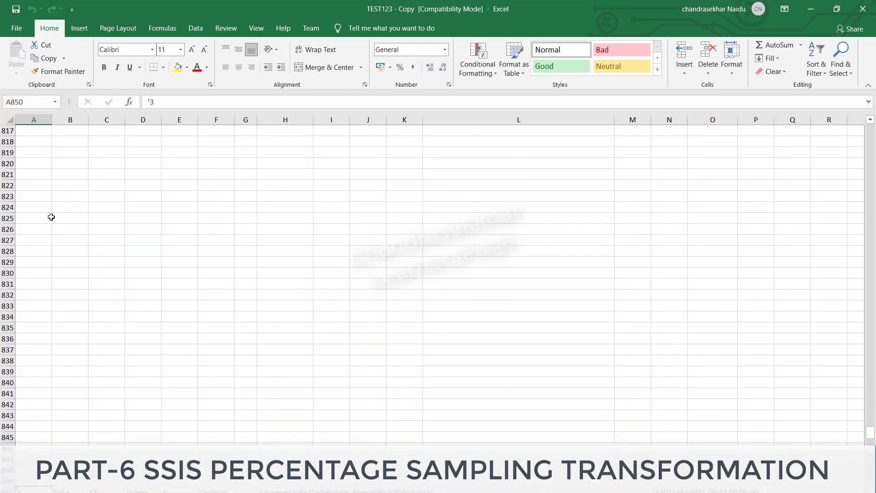
key("Up")
scroll(47, 279, "up", 20)
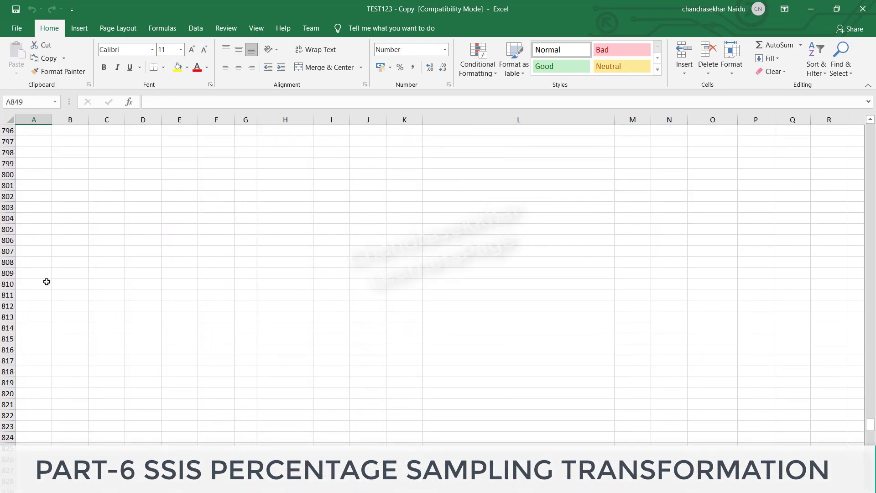
scroll(46, 281, "up", 10)
left_click(47, 281)
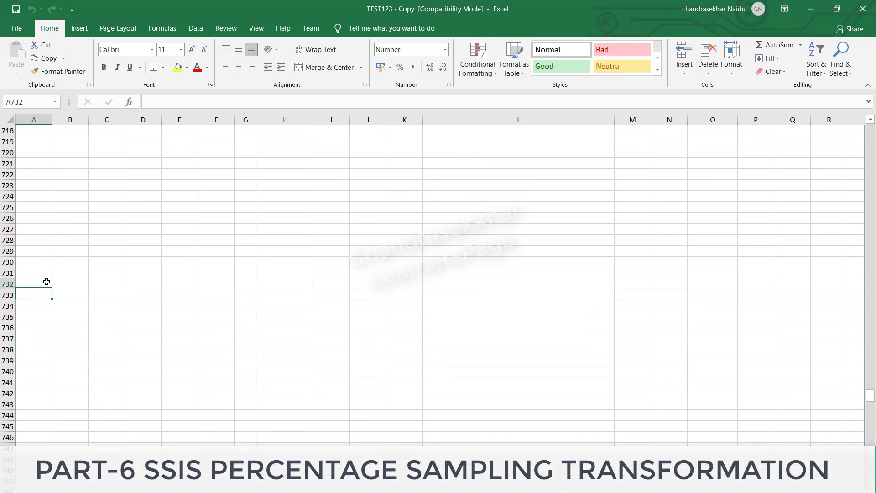
key("ctrl+Home")
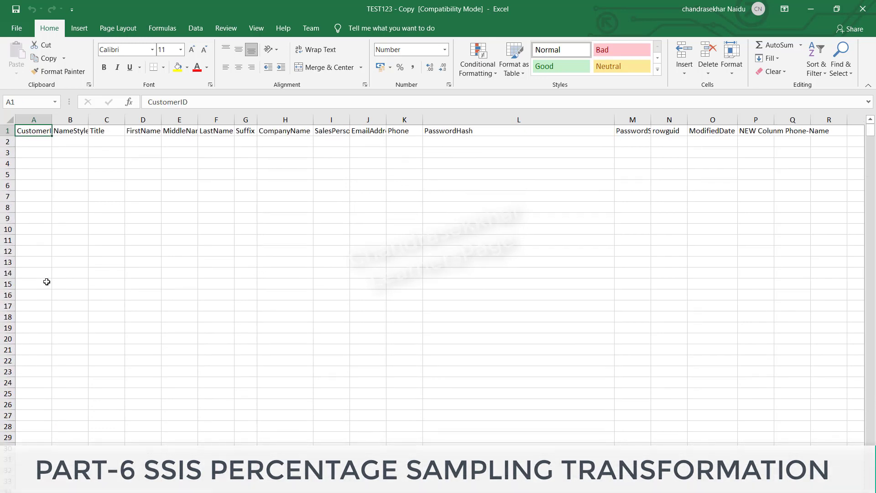
Delete the blank rows 2 through 849 so the customer rows sit directly beneath the header.
left_click(5, 141)
mouse_move(8, 140)
left_mouse_down()
mouse_move(9, 438)
mouse_move(19, 456)
mouse_move(29, 430)
mouse_move(26, 473)
mouse_move(139, 480)
mouse_move(89, 480)
mouse_move(28, 337)
mouse_move(2, 392)
mouse_move(5, 65)
mouse_move(76, 20)
mouse_move(17, 146)
mouse_move(6, 143)
left_mouse_up()
left_click(8, 382)
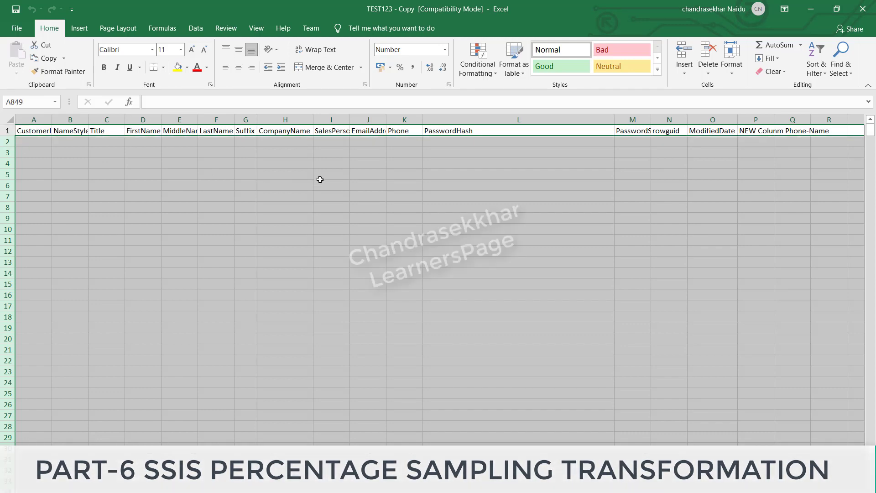
key("ctrl+v")
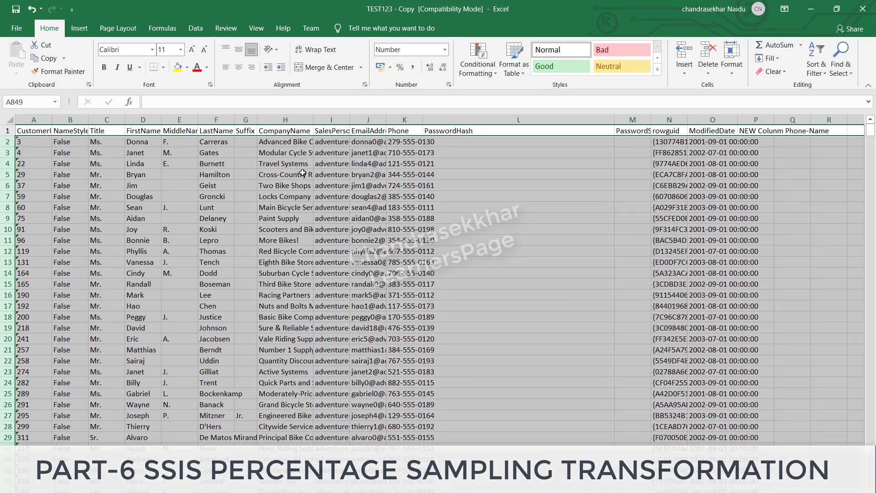
Select the entire CustomerID column on each of the two output sheets to check their row counts, and return to the data flow in Visual Studio.
left_click(37, 142)
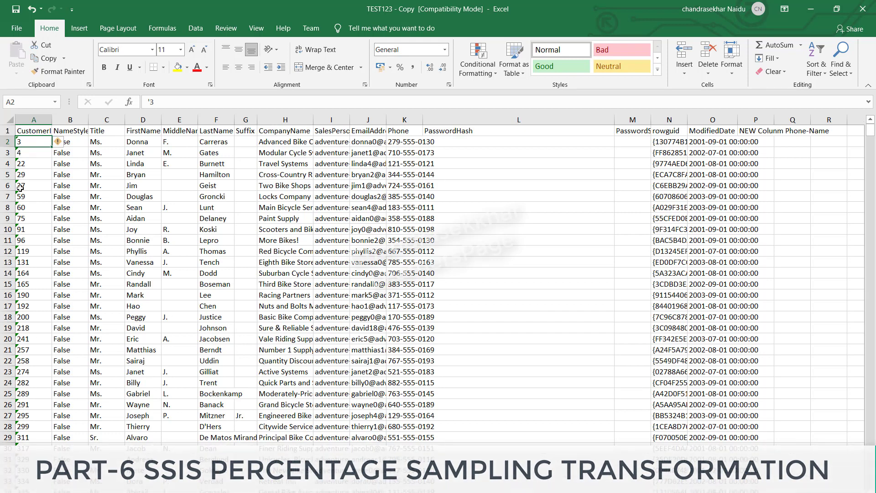
left_click(39, 120)
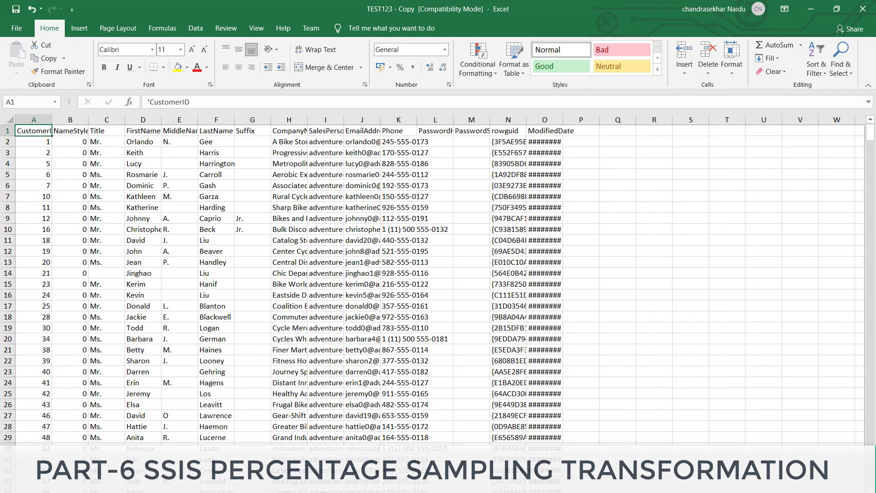
left_click(40, 119)
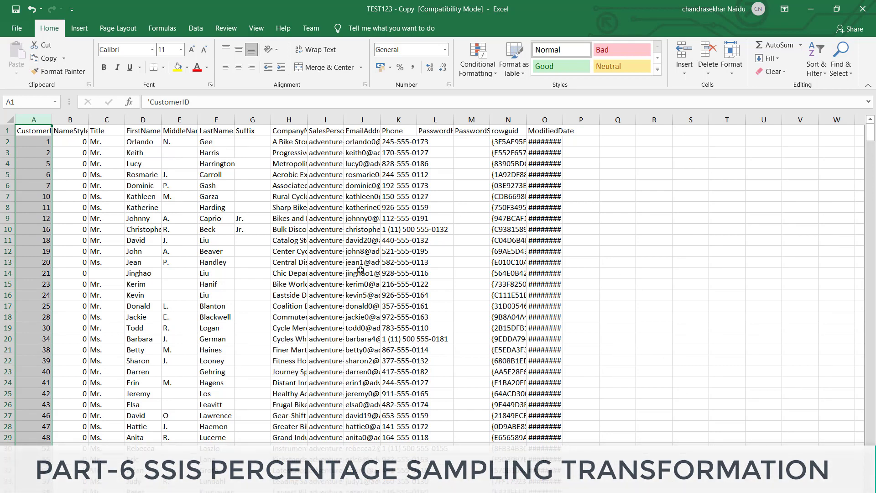
left_click(322, 230)
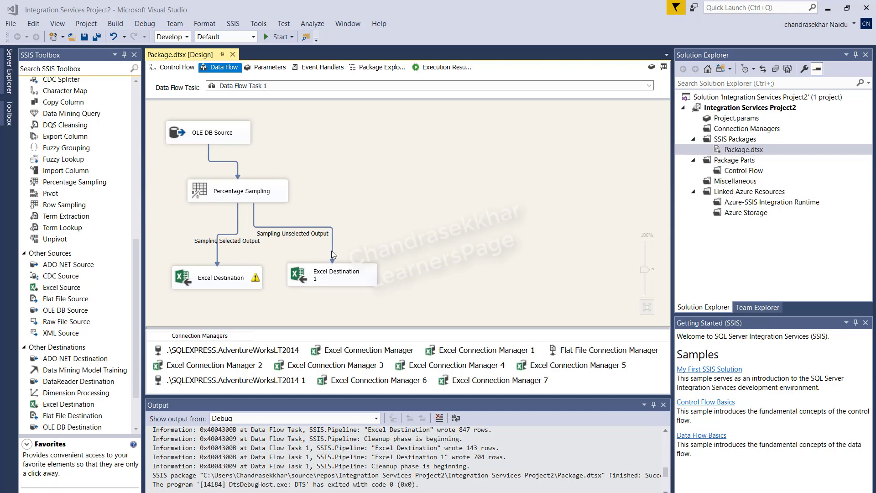
left_click(790, 492)
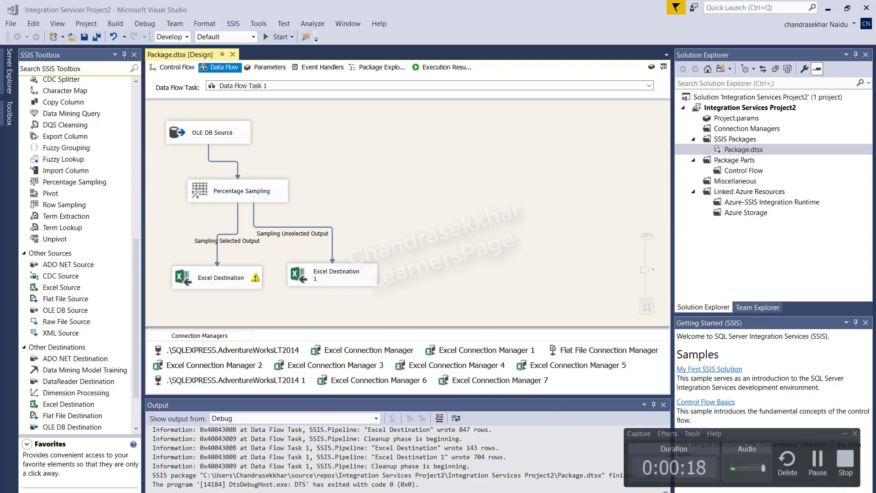